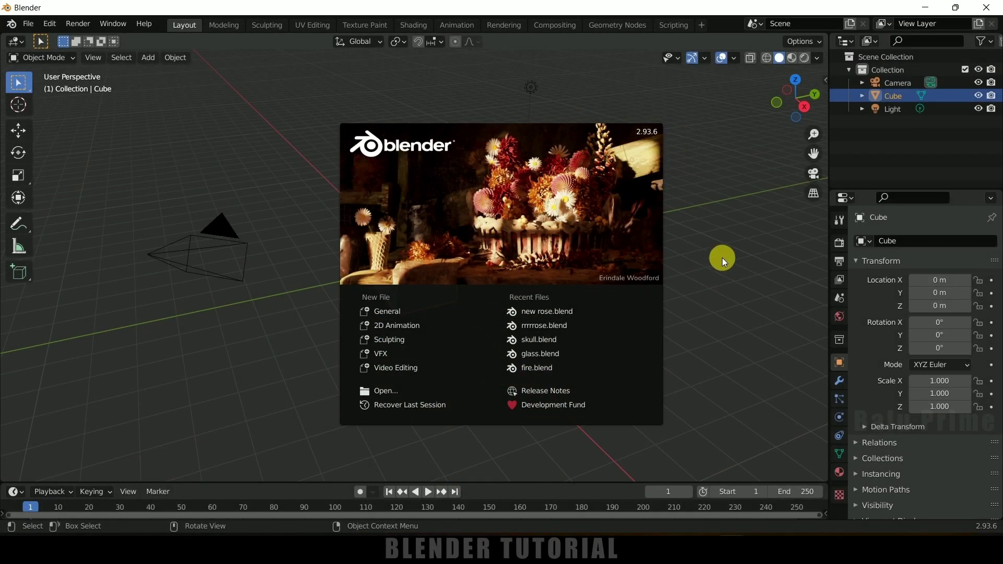
- Dismiss the splash screen and delete all default objects
left_click(721, 258)
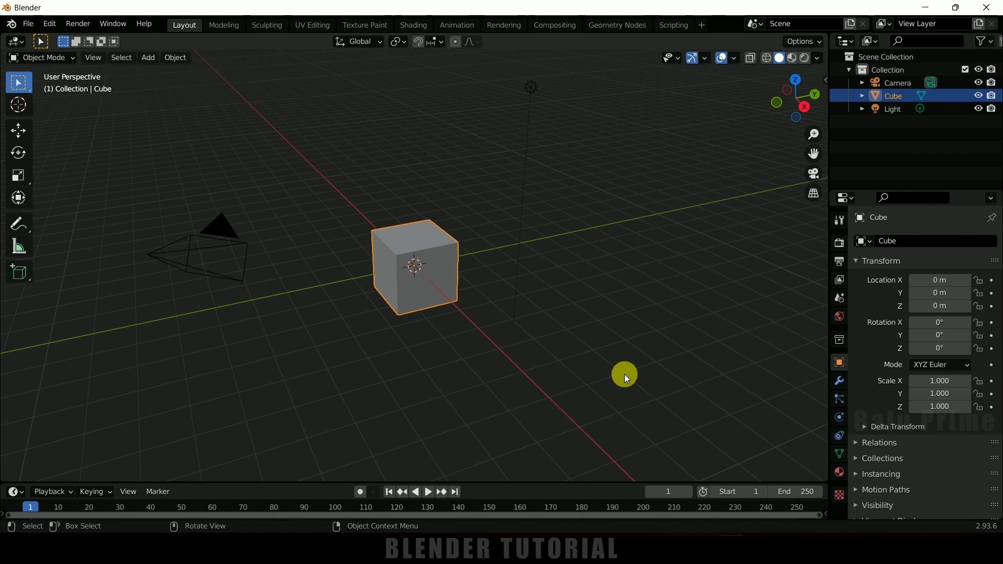
key("a")
key("Delete")
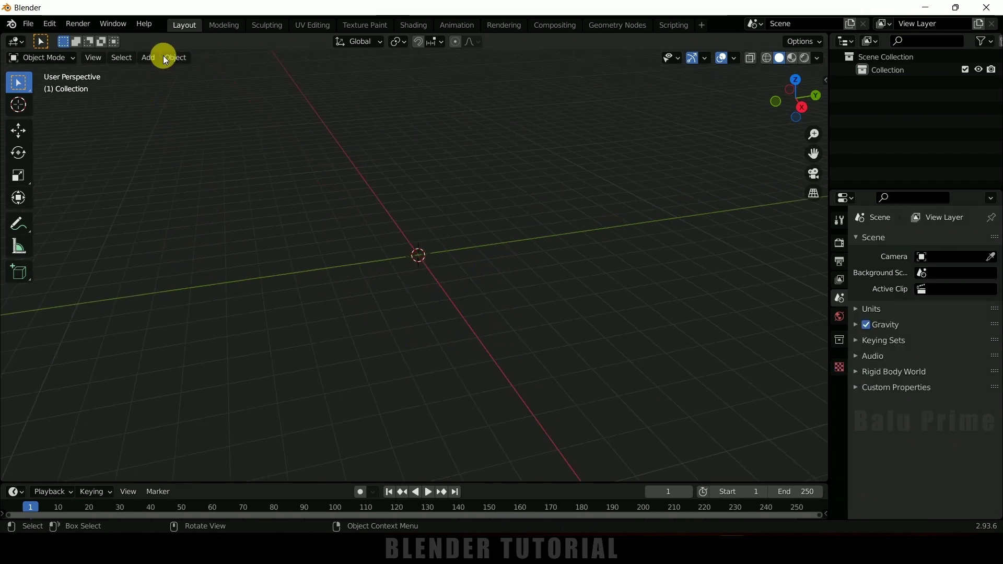
- Add a torus with 24 minor segments
left_click(145, 58)
mouse_move(188, 72)
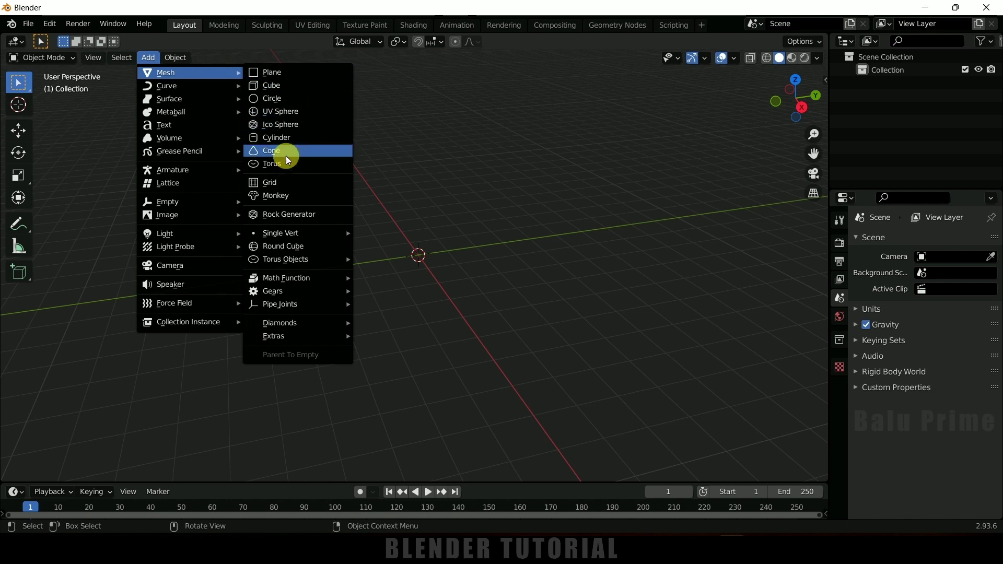
left_click(278, 162)
left_click(50, 471)
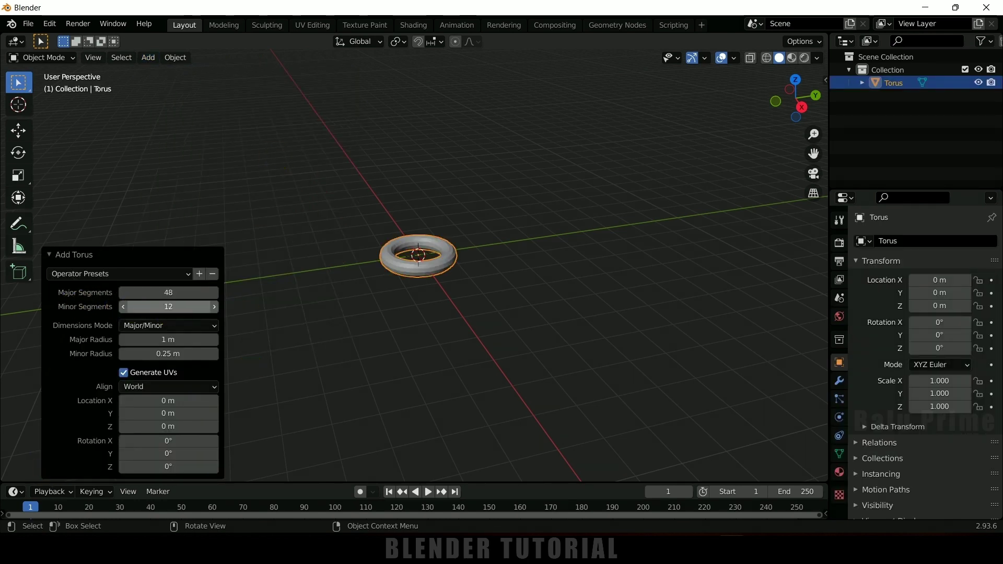
left_click(172, 312)
type("24")
key("Return")
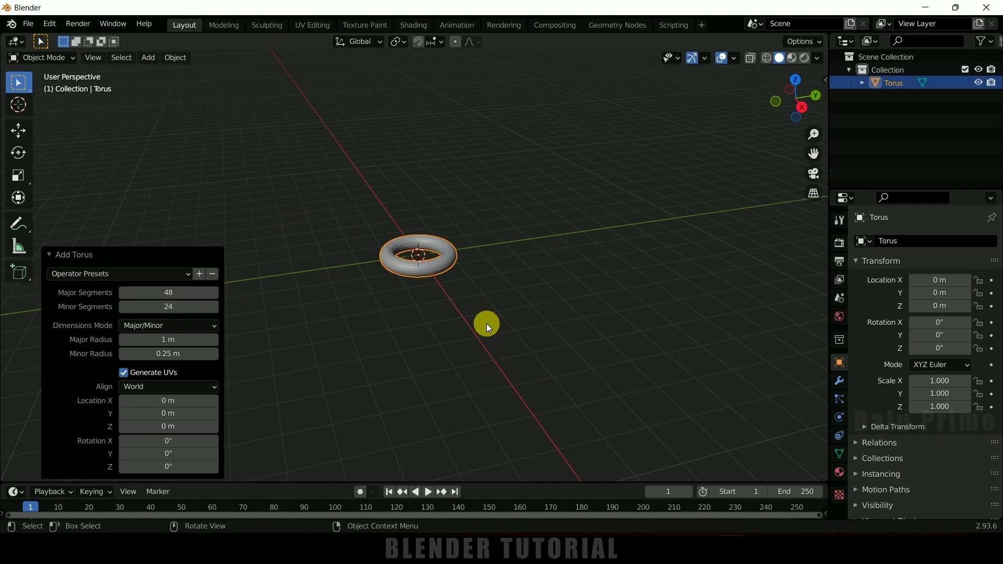
- Scale the torus to about 2 and rotate it 90° on X to stand upright
key("s")
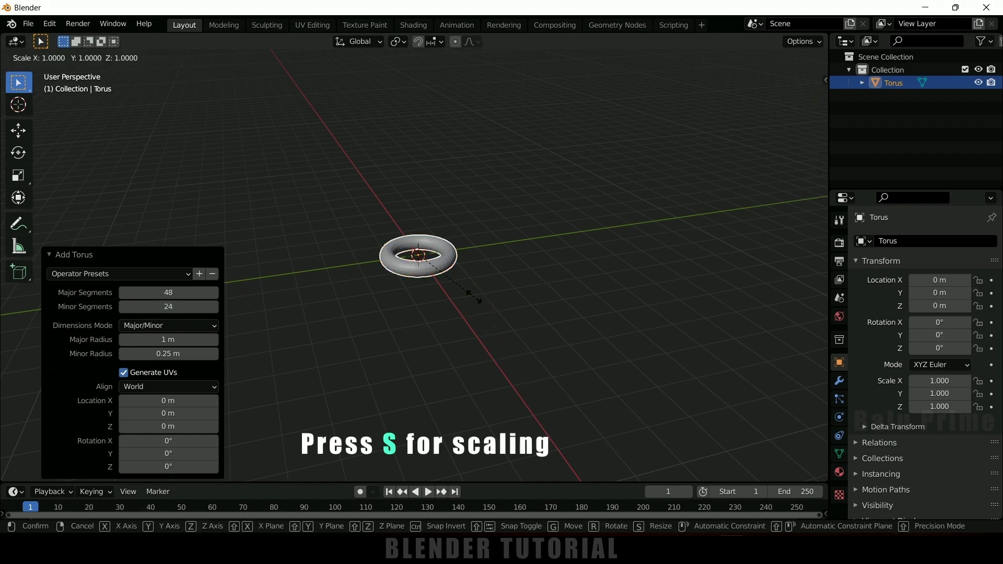
left_click(546, 318)
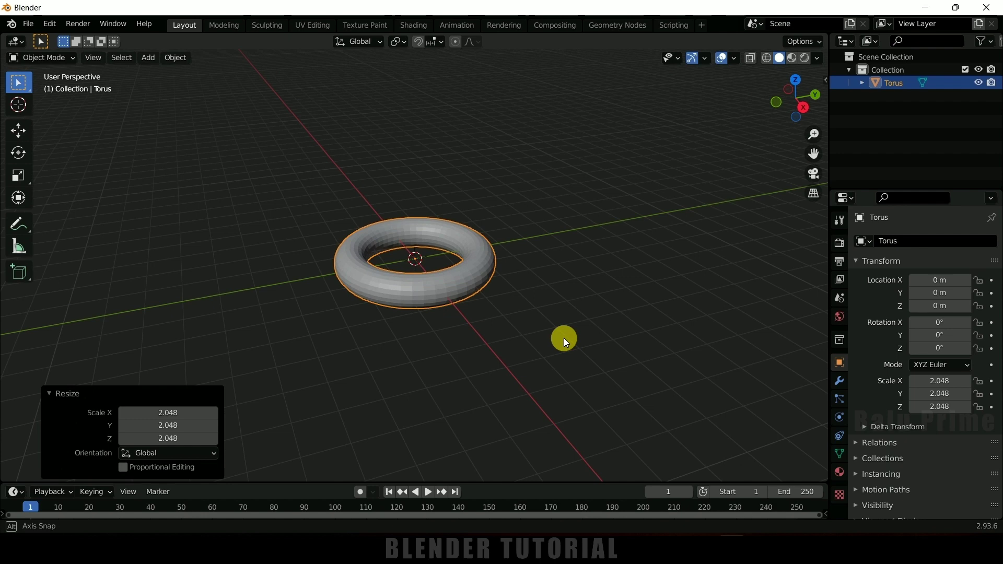
key("r")
key("x")
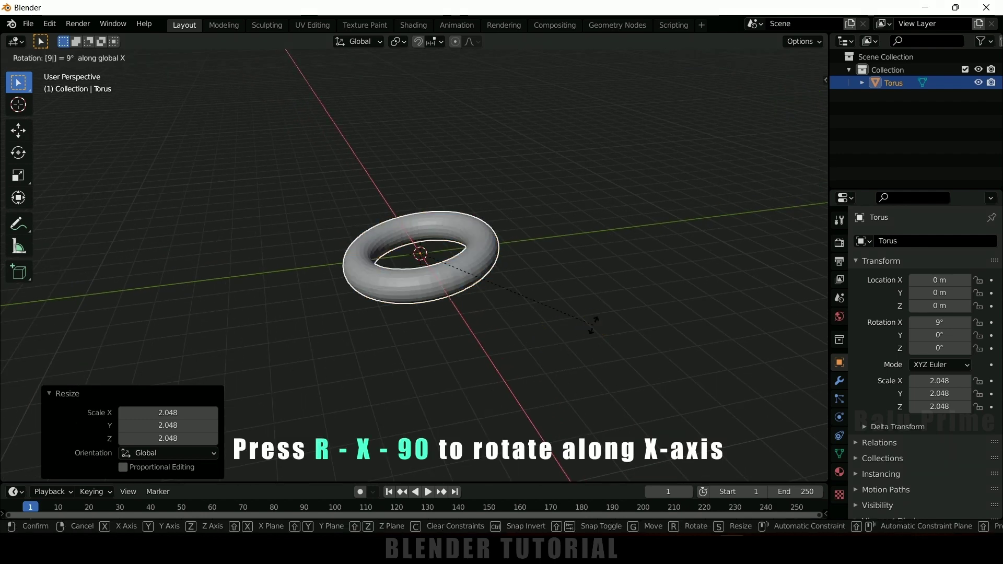
key("9")
key("0")
key("Return")
- Apply Shade Smooth to the torus
mouse_move(475, 232)
middle_mouse_down()
mouse_move(411, 340)
mouse_move(415, 252)
mouse_move(559, 307)
mouse_move(591, 308)
middle_mouse_up()
right_click(421, 219)
left_click(421, 220)
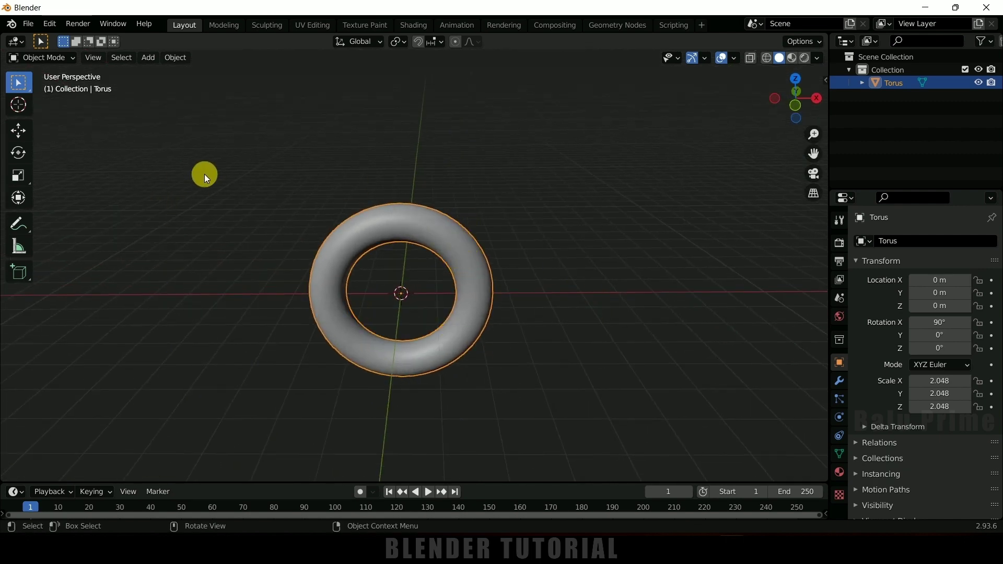
- Add a cylinder and shrink it to a thin size of about 0.084
left_click(147, 57)
mouse_move(165, 72)
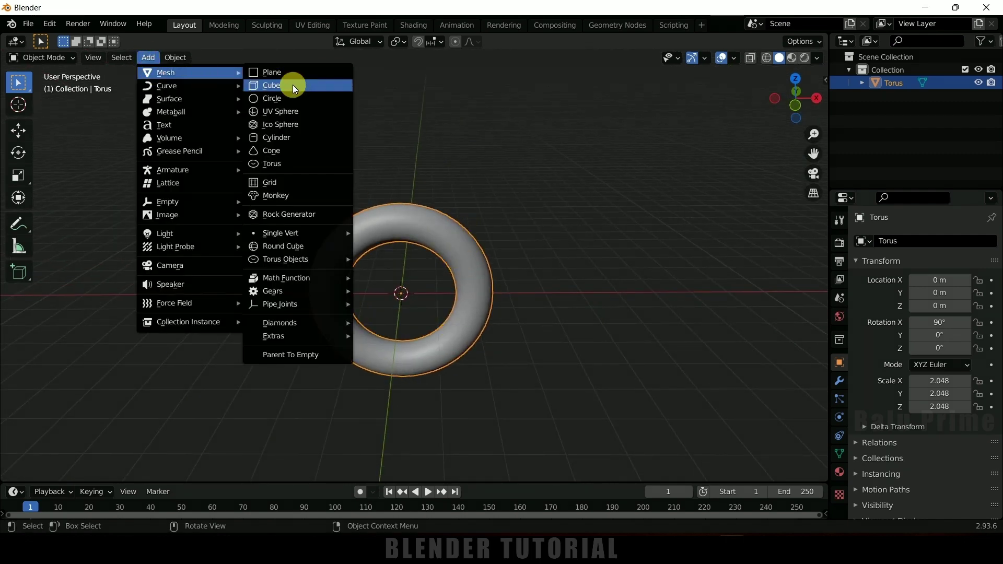
left_click(276, 138)
key("s")
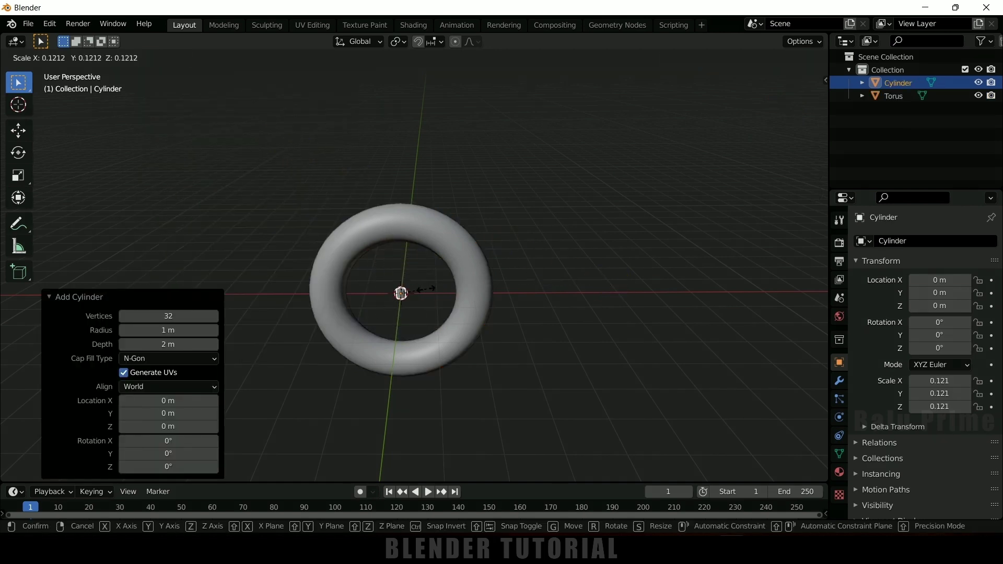
left_click(420, 295)
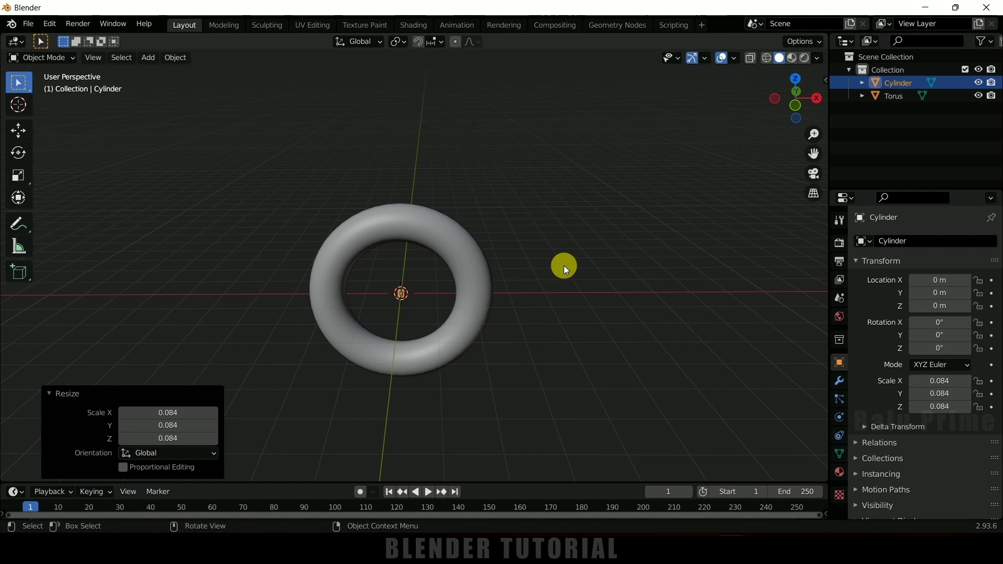
- Stretch the cylinder along Z into a tall rod, raised to about 7.25 m
key("s")
key("z")
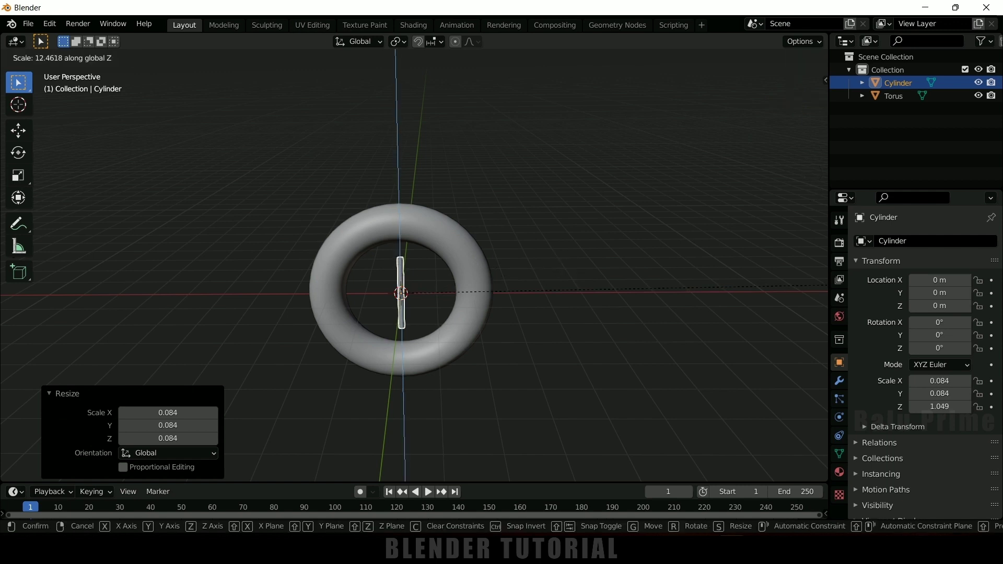
left_click(244, 232)
left_click(19, 131)
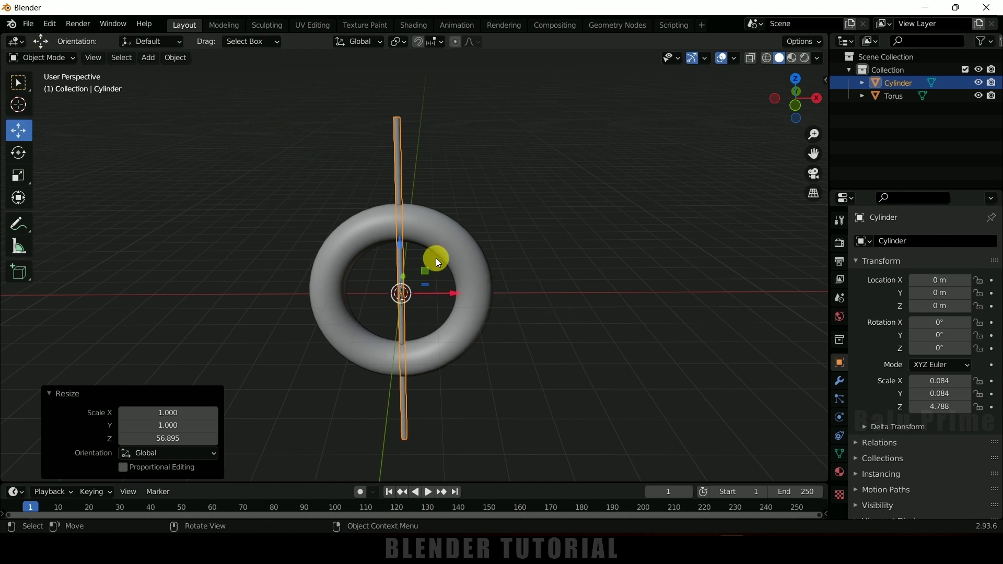
mouse_move(399, 243)
left_mouse_down()
mouse_move(424, 396)
mouse_move(426, 388)
left_mouse_up()
left_click(511, 294)
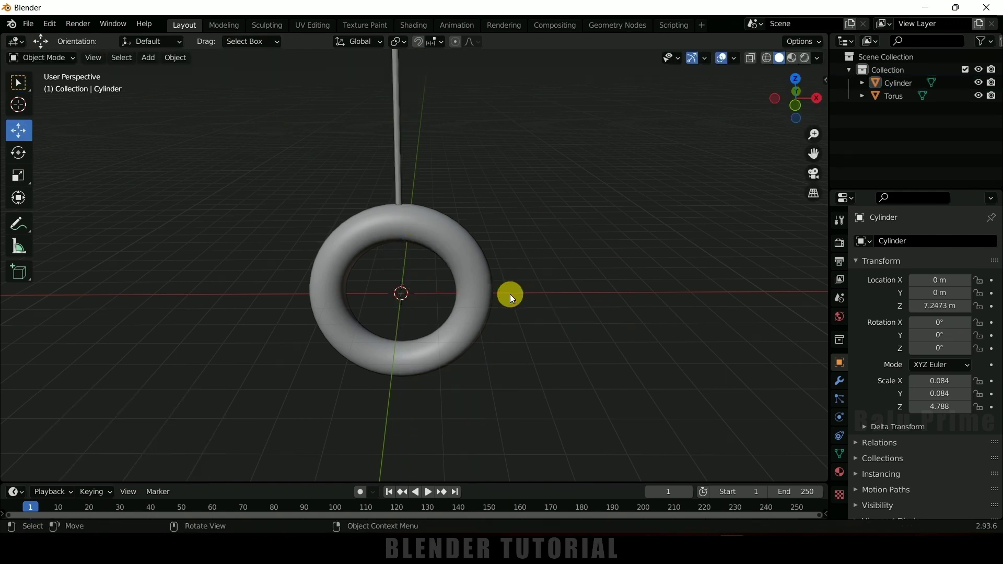
- Select the torus and rod, join them with Ctrl+J, then reselect the joined Cylinder
left_click(444, 233)
left_click(395, 149, "shift")
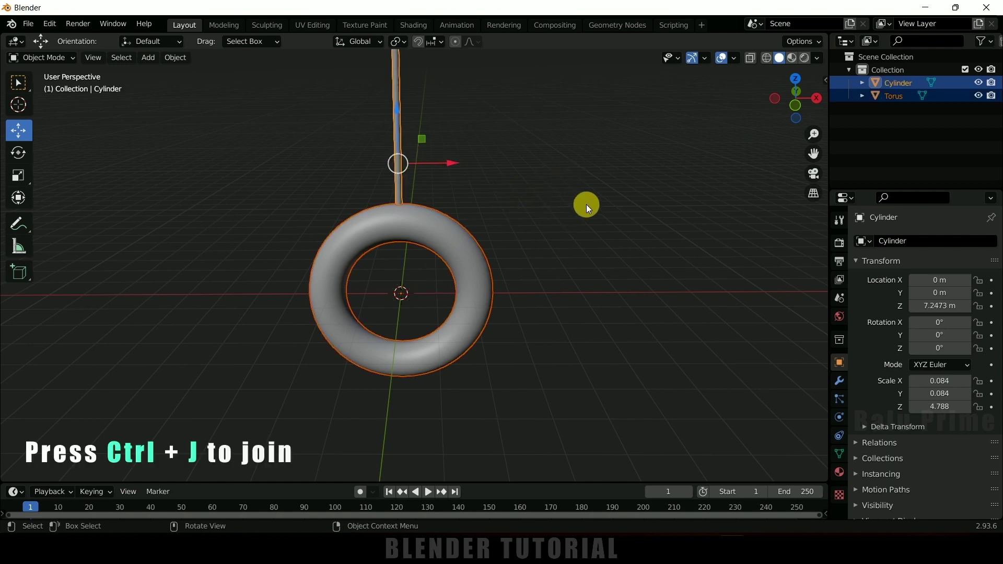
key("ctrl+j")
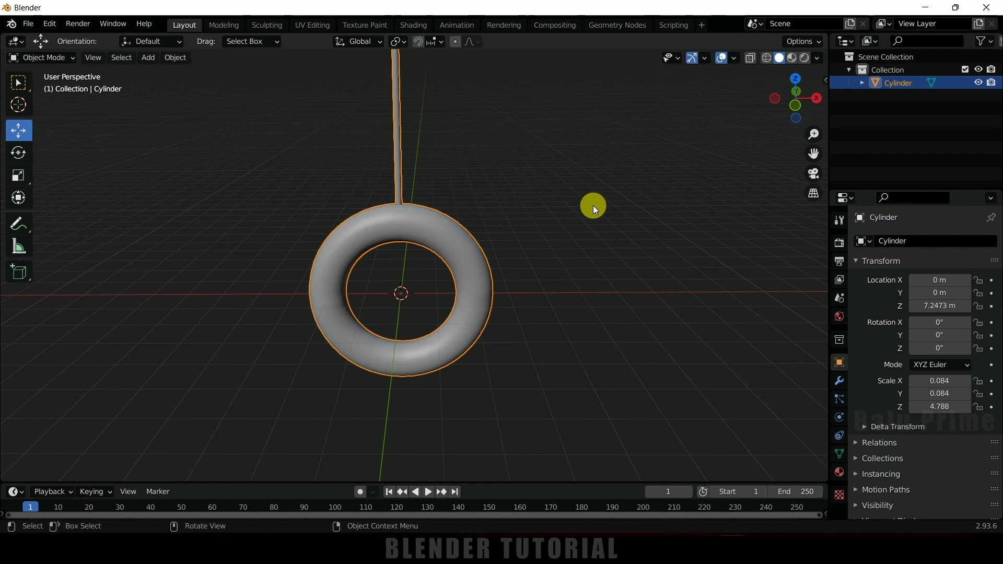
scroll(593, 206, "down", 2)
middle_click_drag(568, 215, 609, 294, "shift")
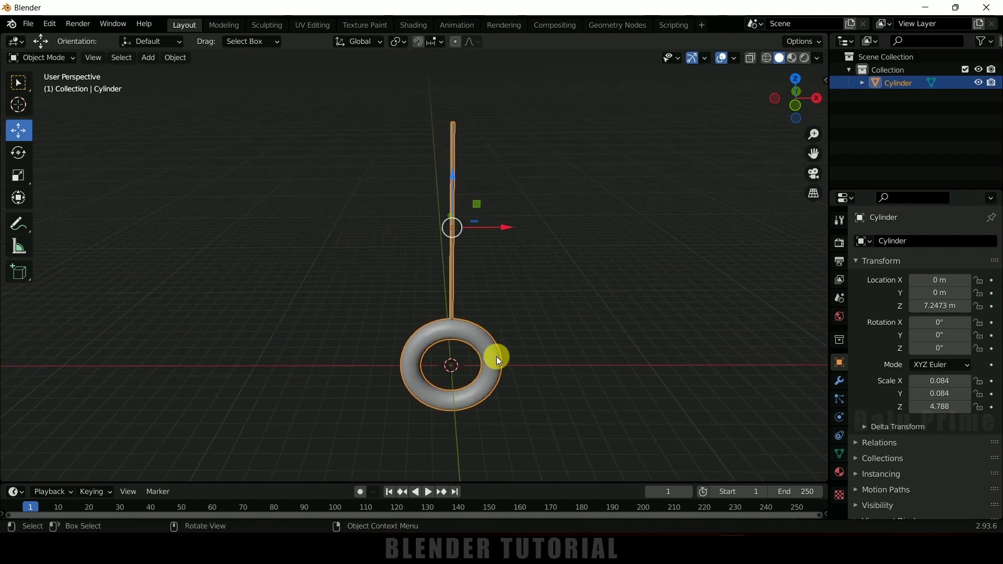
left_click(507, 331)
left_click(451, 287)
- In front view, place the 3D cursor and move the object's origin there as the pivot
key("KP_1")
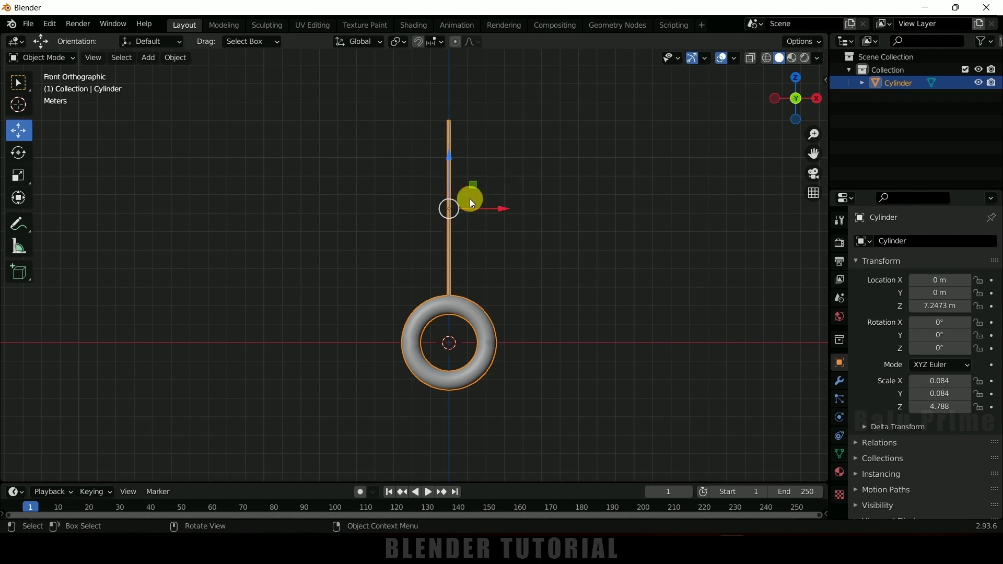
left_click(22, 111)
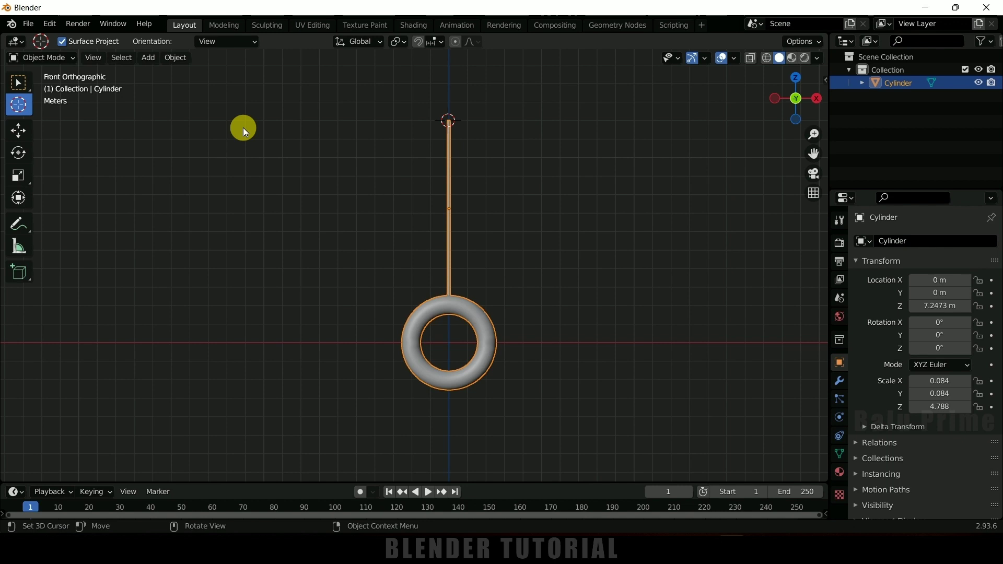
left_click(176, 58)
mouse_move(195, 86)
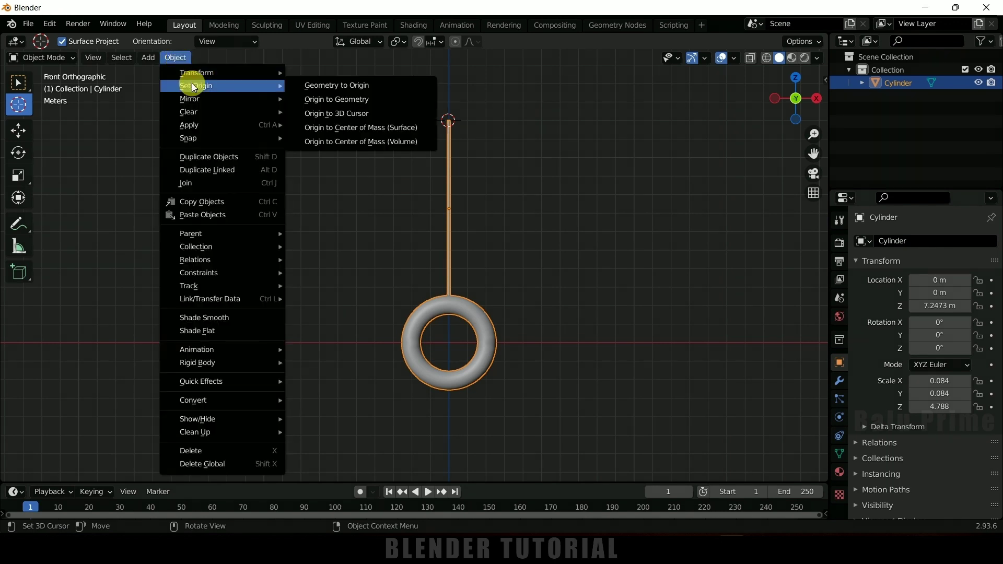
left_click(335, 113)
left_click(20, 130)
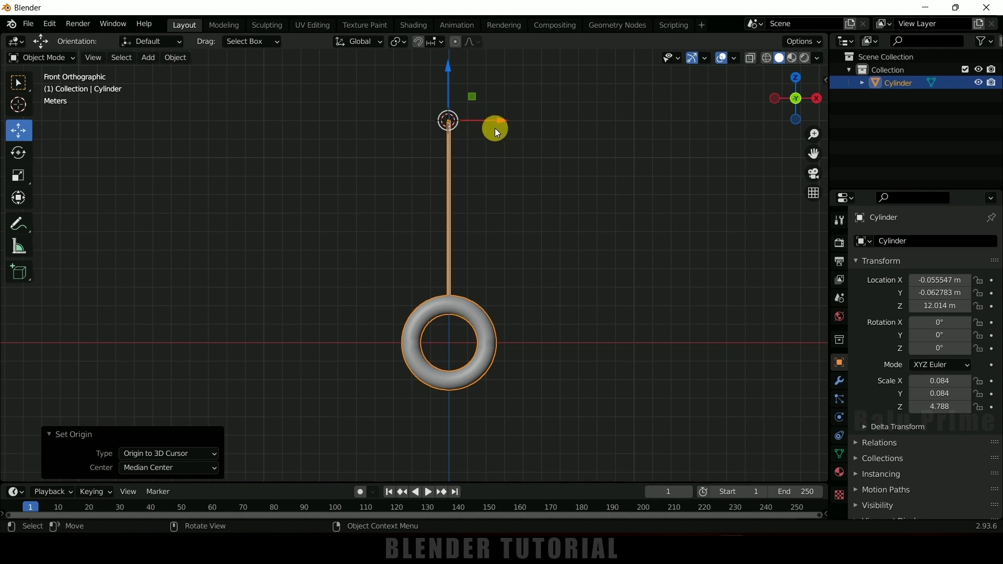
- Insert a rotation keyframe for the Cylinder at frame 1
middle_click_drag(535, 196, 469, 320)
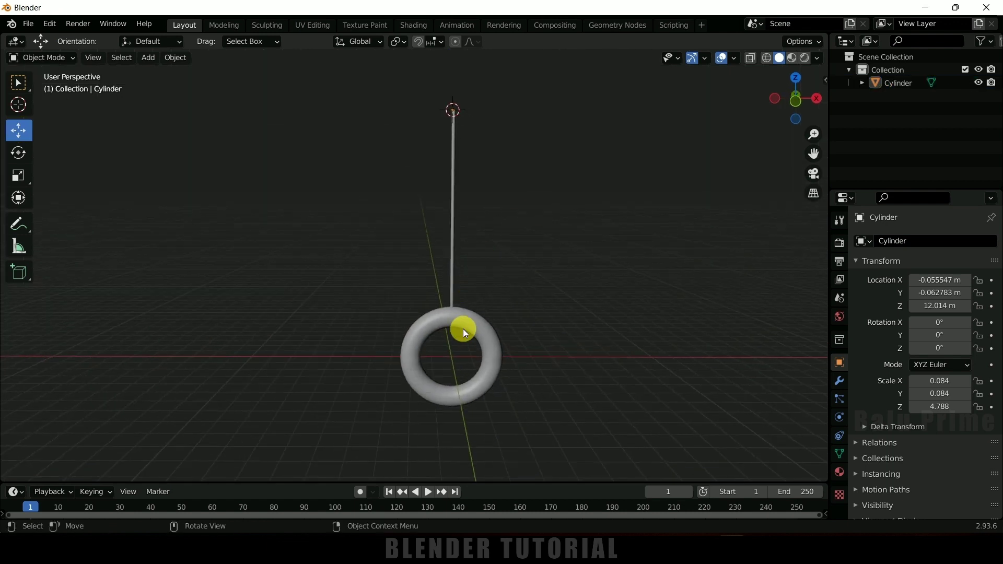
left_click_drag(520, 481, 524, 454)
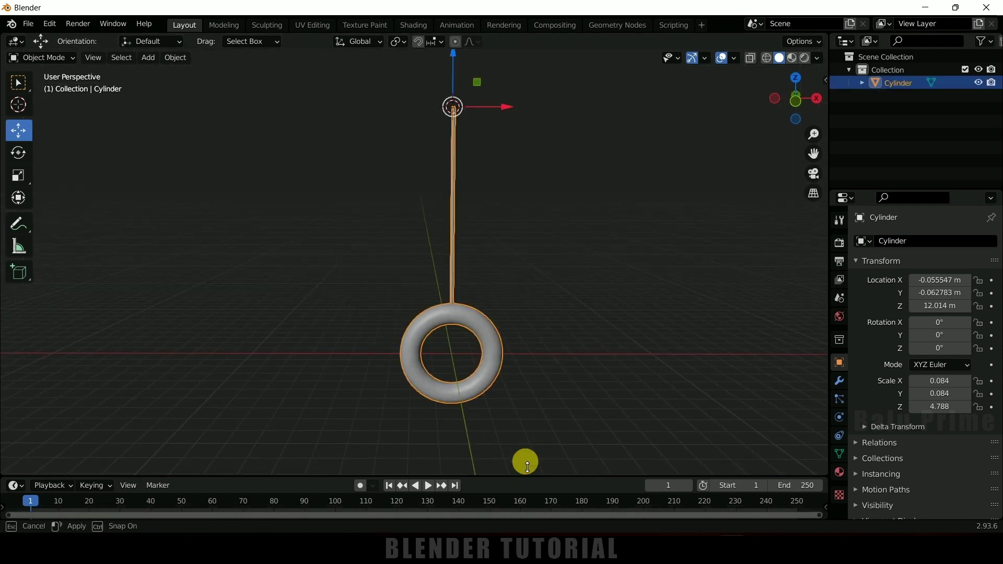
key("i")
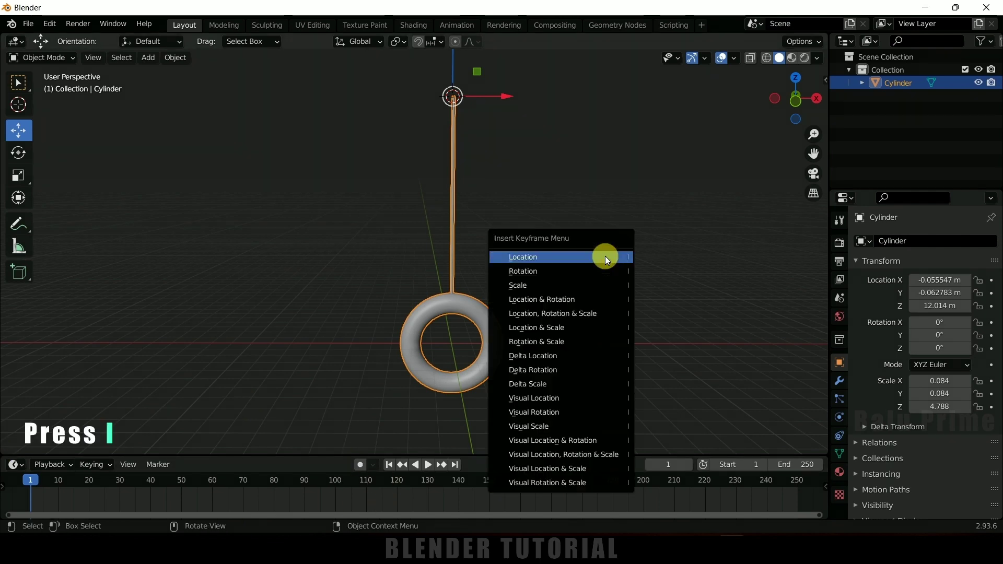
left_click(530, 272)
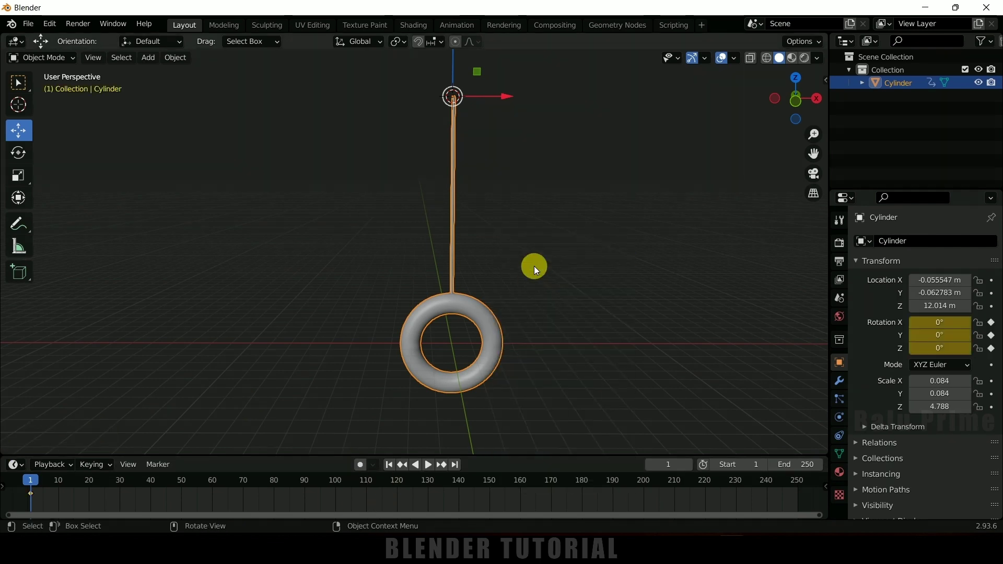
- Turn the timeline into a taller Graph Editor with the rod selected
left_click(16, 445)
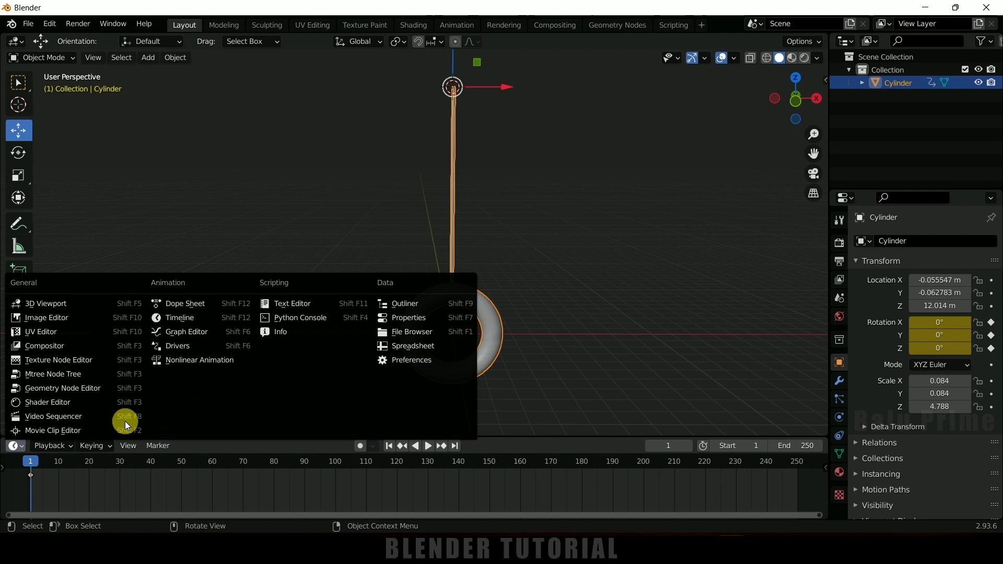
left_click(193, 331)
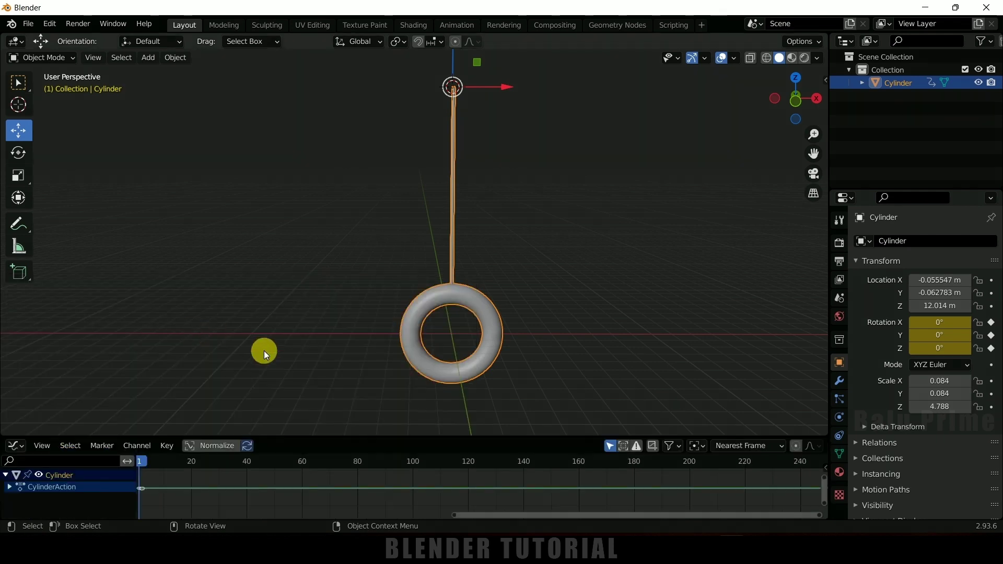
left_click(514, 434)
mouse_move(512, 437)
left_mouse_down()
mouse_move(522, 385)
mouse_move(509, 368)
left_mouse_up()
left_click(497, 318)
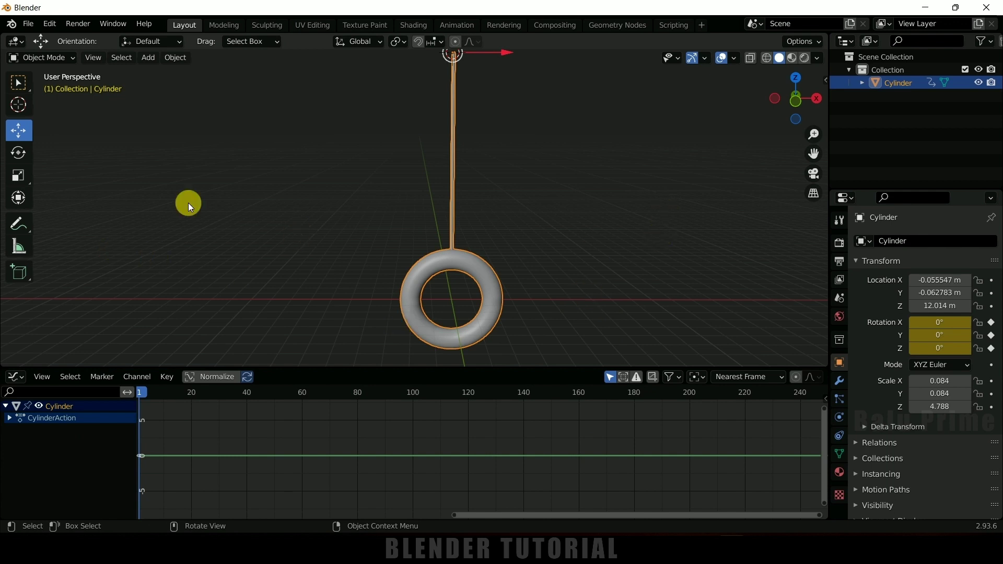
- Expand CylinderAction to show the Euler Rotation channels, leaving Y rotation at zero
left_click(10, 418)
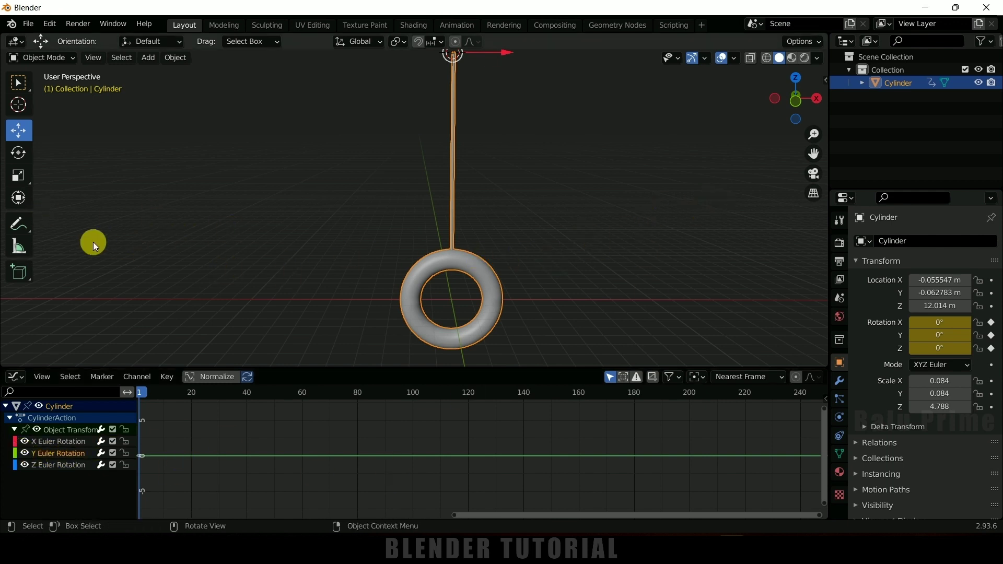
left_click_drag(940, 334, 938, 335)
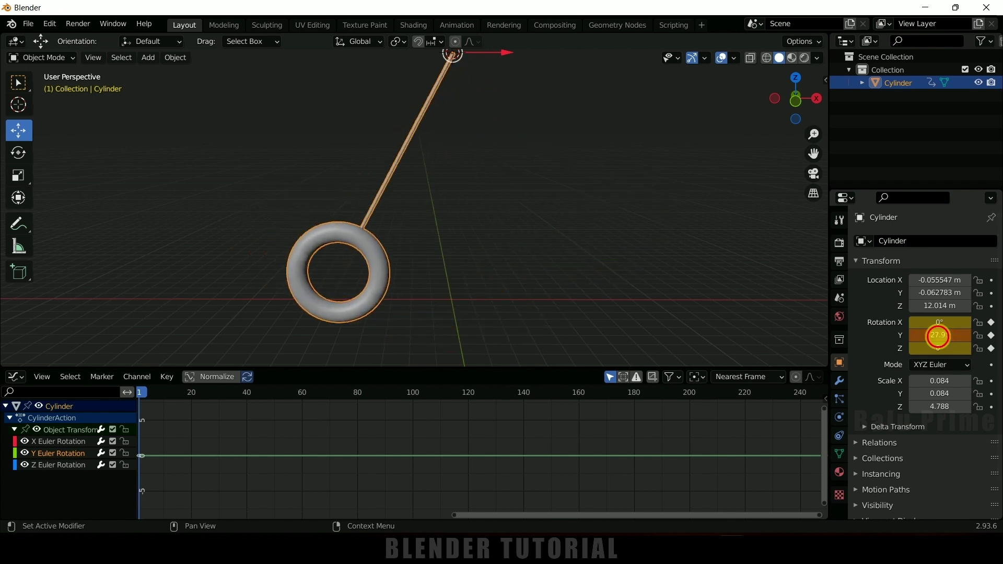
type("0")
key("Return")
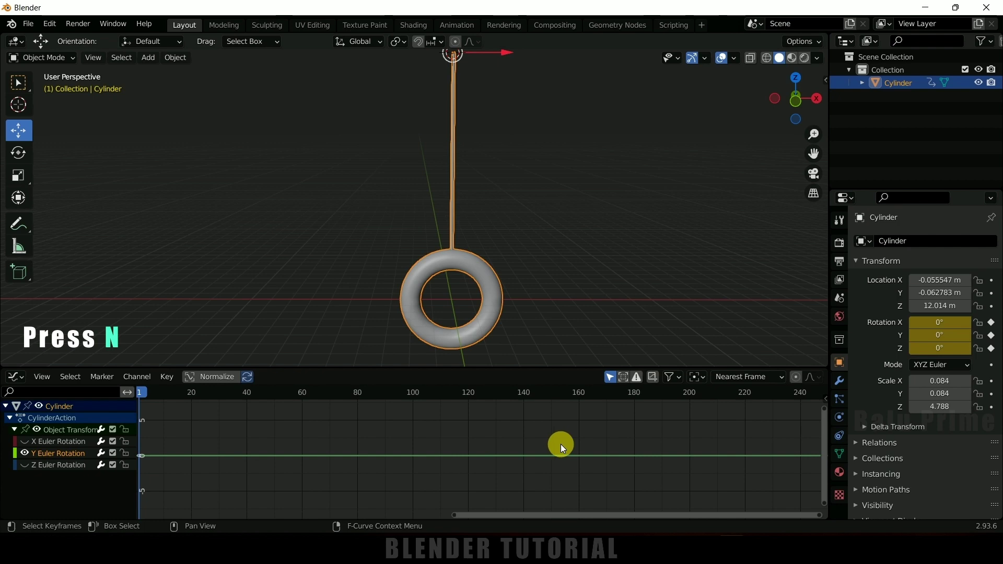
- Add a Sine Built-In Function modifier to the Y Euler Rotation curve and preview playback
key("n")
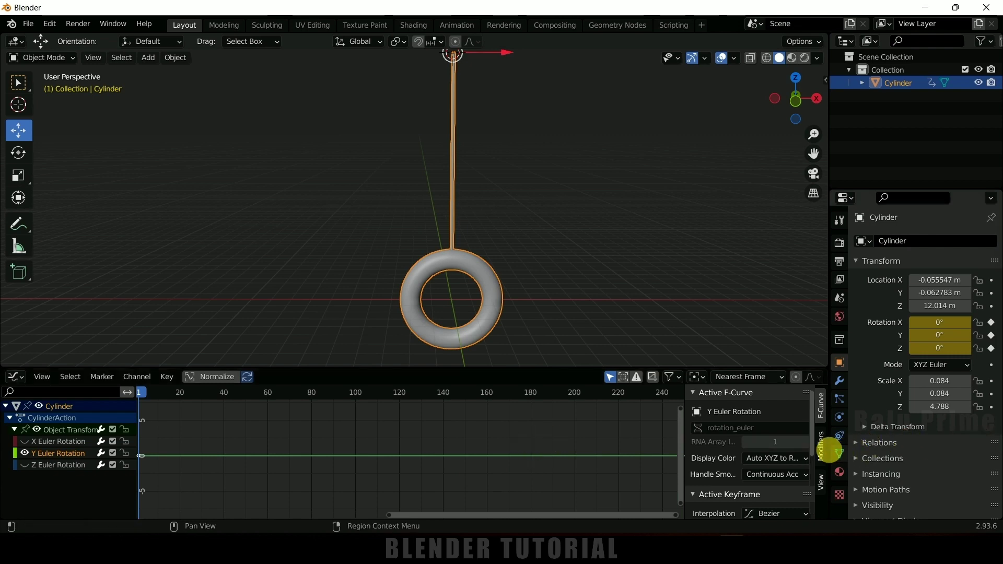
left_click(820, 448)
left_click(740, 395)
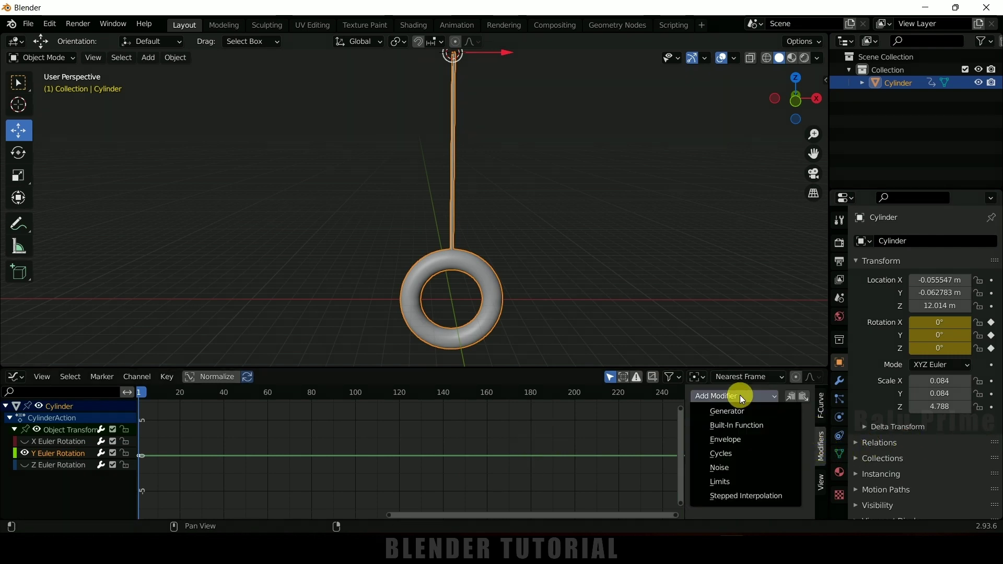
left_click(727, 426)
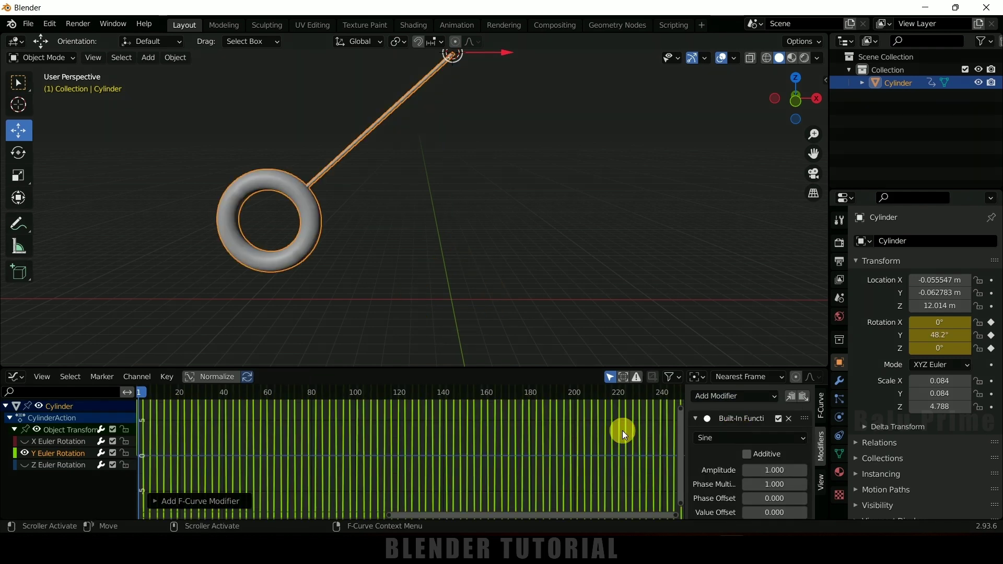
key("space")
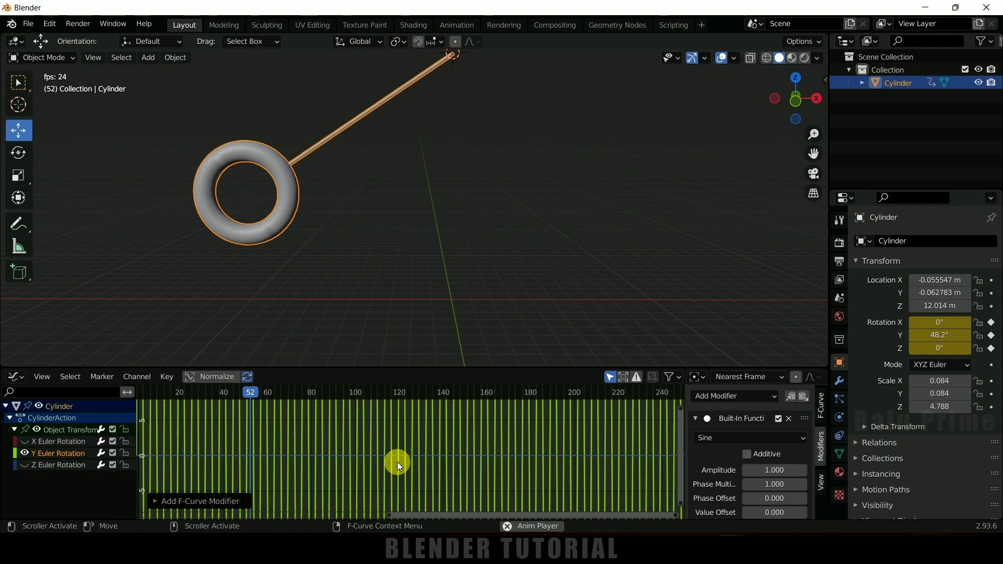
key("space")
- Return to frame 1 and set the sine modifier's Amplitude to 0.5
left_click_drag(172, 397, 138, 400)
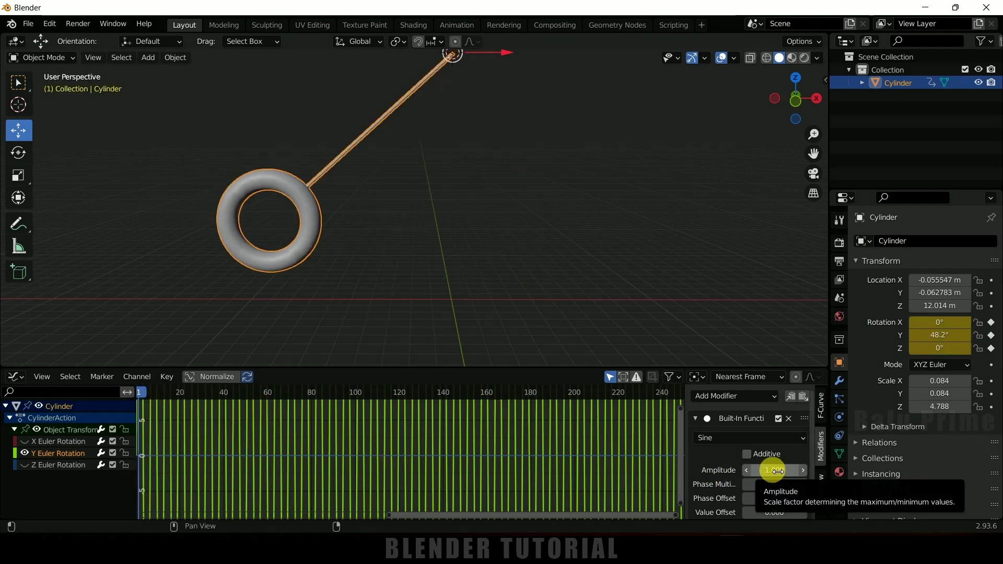
left_click_drag(772, 469, 772, 469)
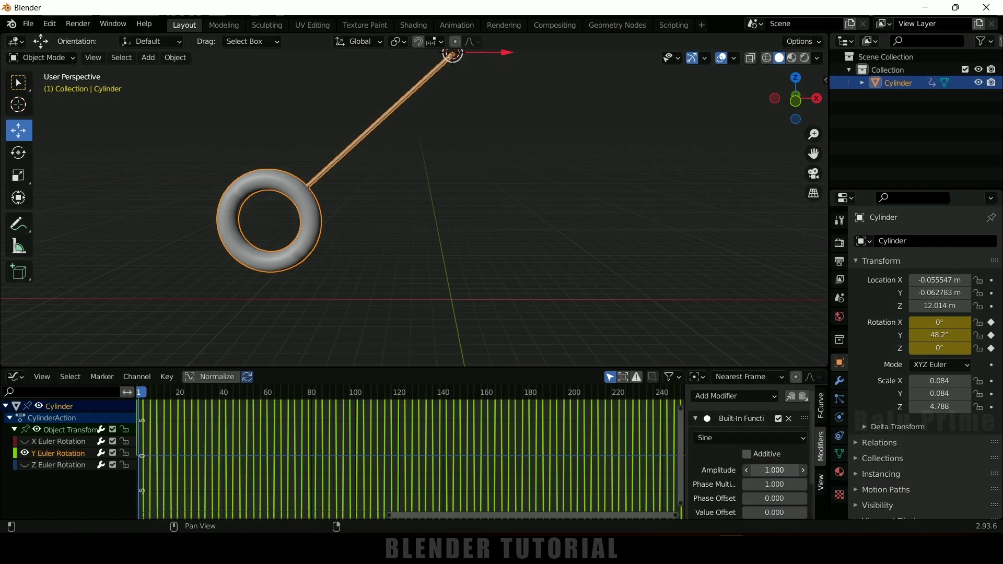
type("10.15")
key("Return")
double_click(771, 469)
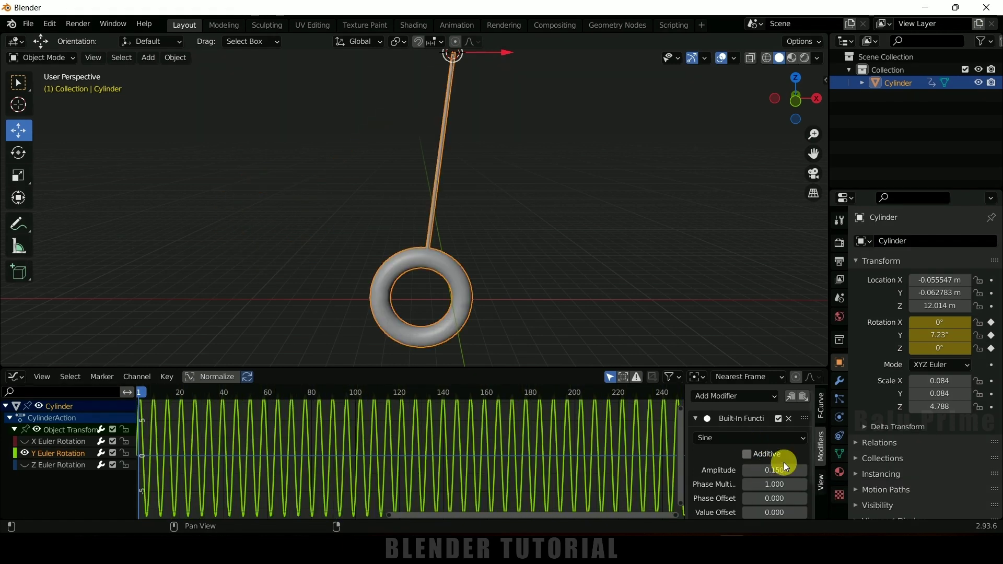
type("0.85")
key("Return")
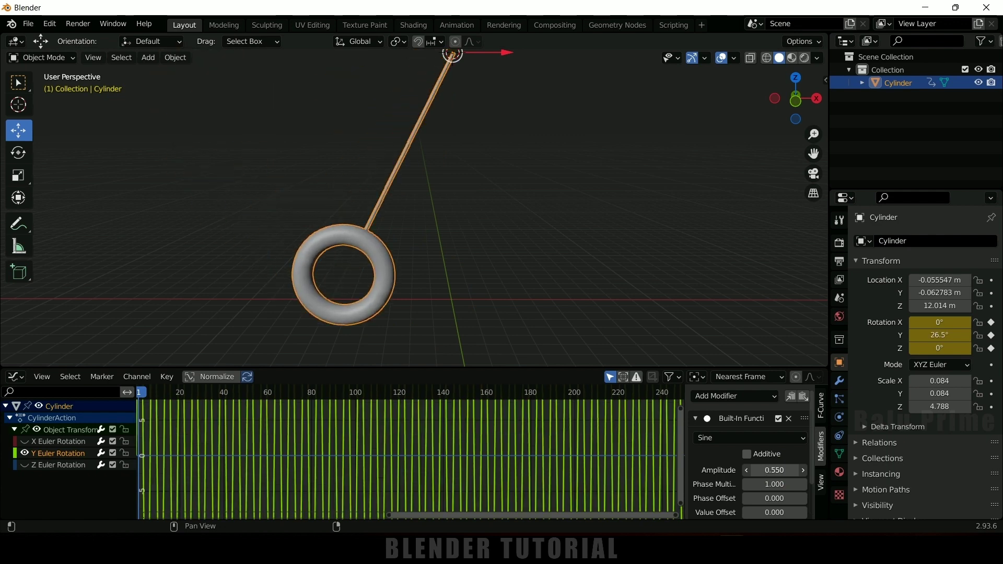
left_click_drag(772, 469, 772, 470)
type(".5")
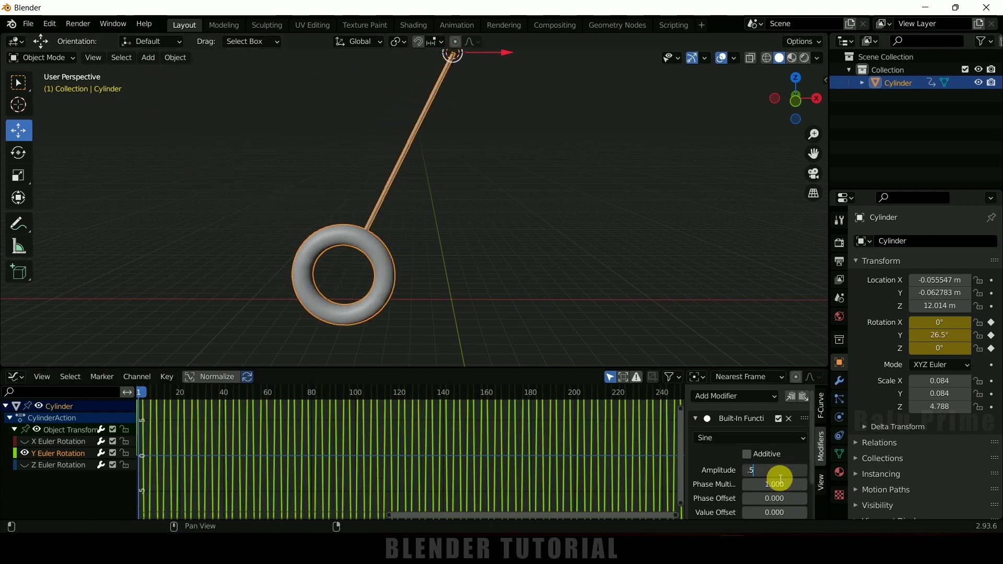
key("Return")
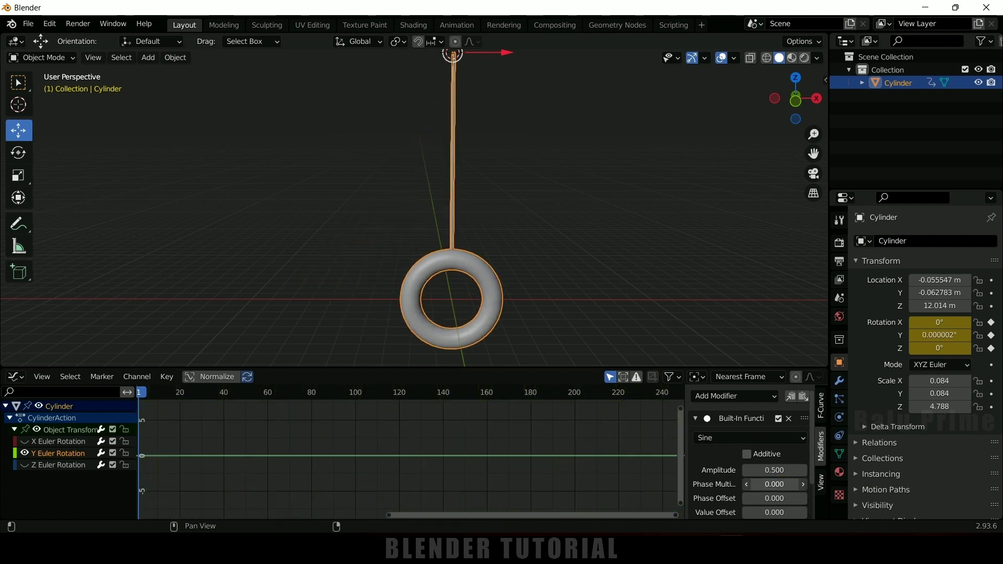
- Set the Phase Multiplier to 0.1 and play the swinging pendulum
left_click_drag(774, 484, 785, 491)
left_click(786, 491)
type("-0.1")
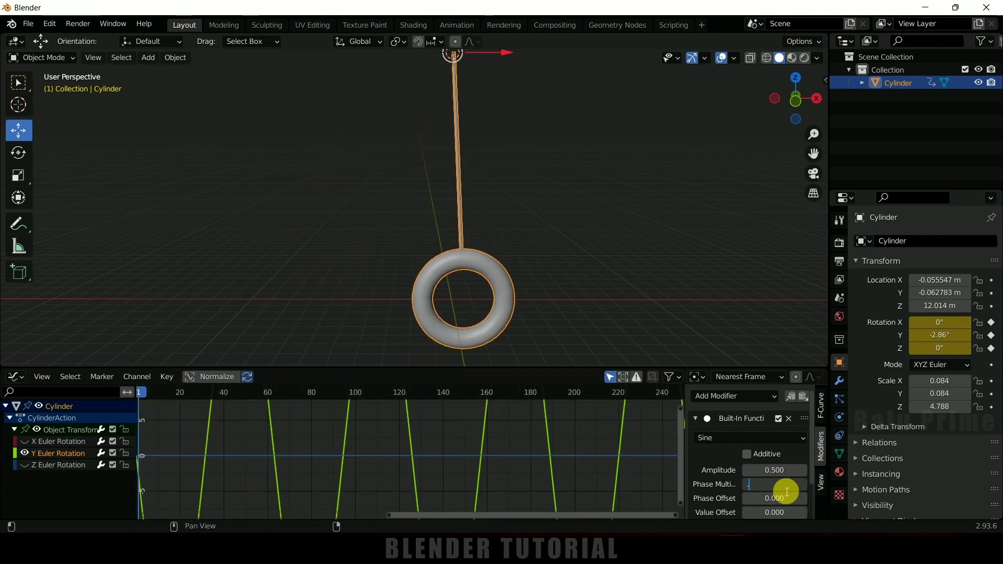
type("0.1")
key("Return")
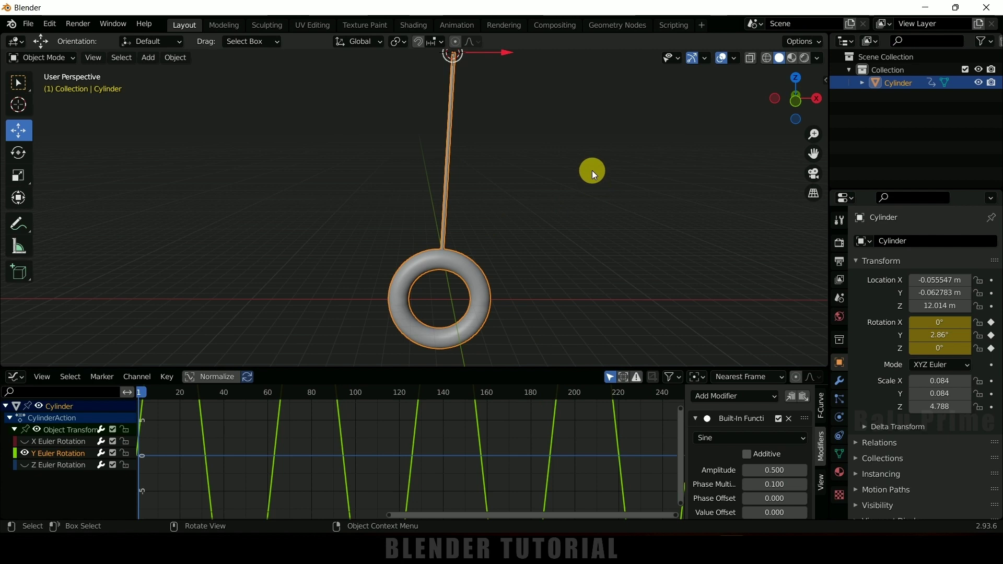
key("space")
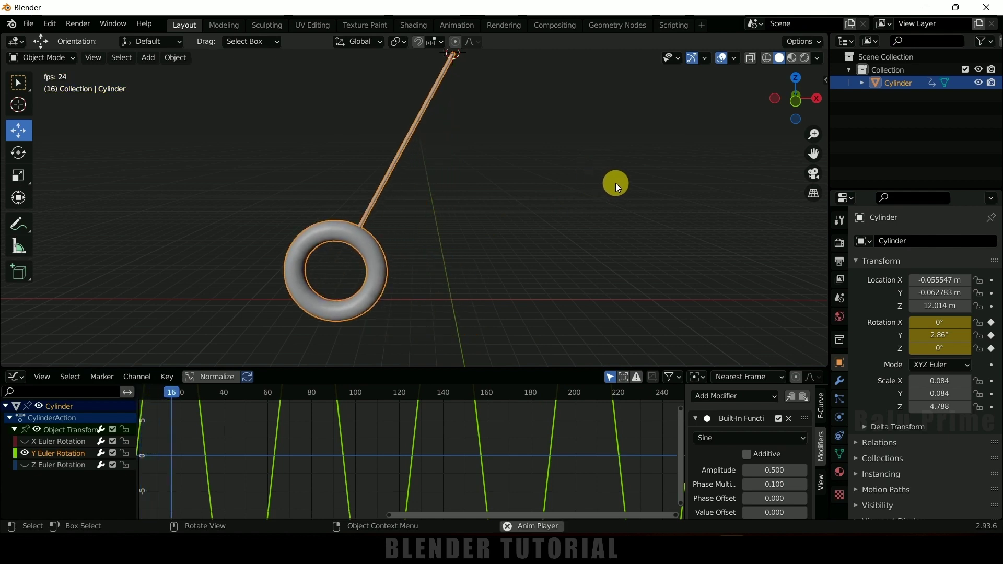